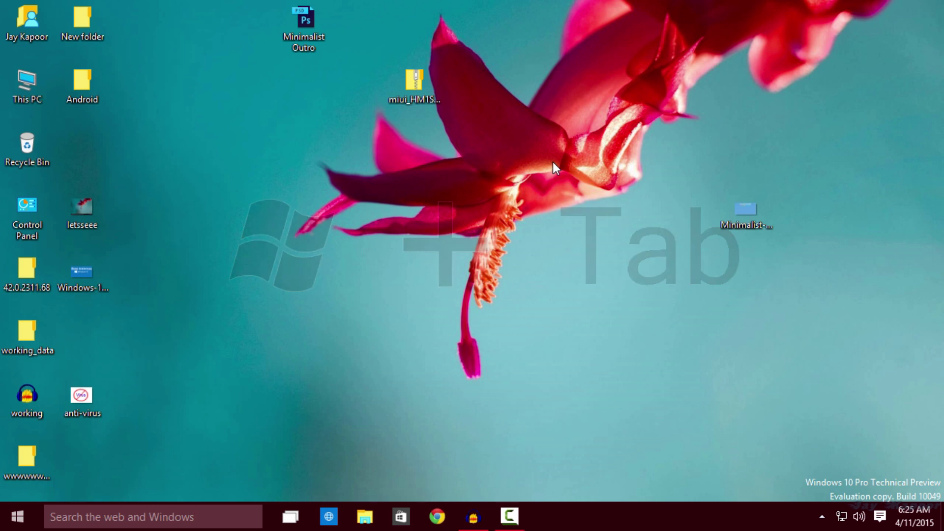
- Add a new virtual desktop from Task View and switch to Desktop 2
{"action": "key", "text": "super+Tab"}
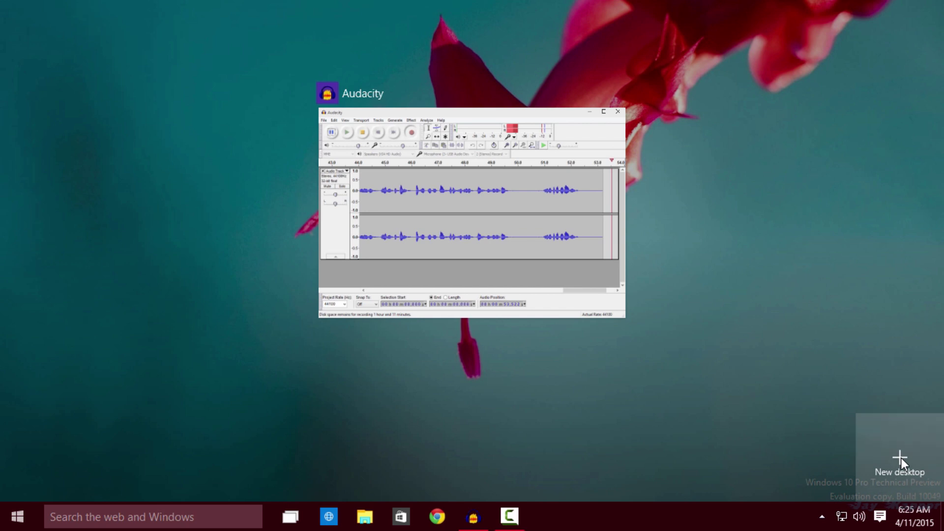
{"action": "left_click", "coordinate": [900, 458]}
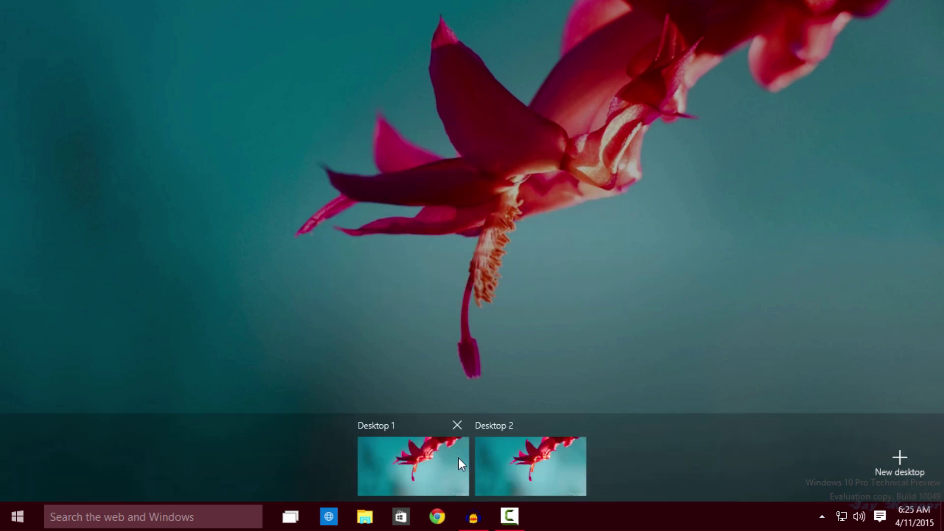
{"action": "left_click", "coordinate": [534, 470]}
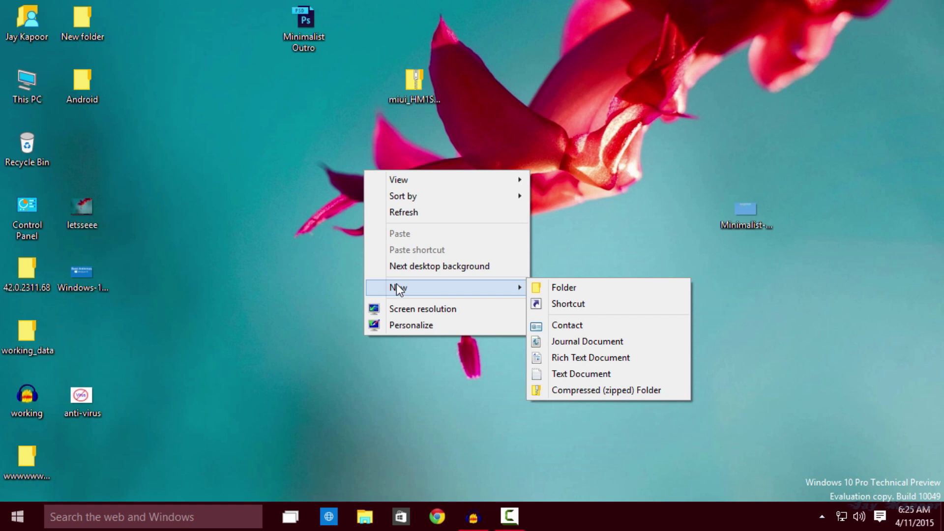
- Create a new desktop folder and rename it to the pasted GodMode GUID
{"action": "left_click", "coordinate": [538, 287]}
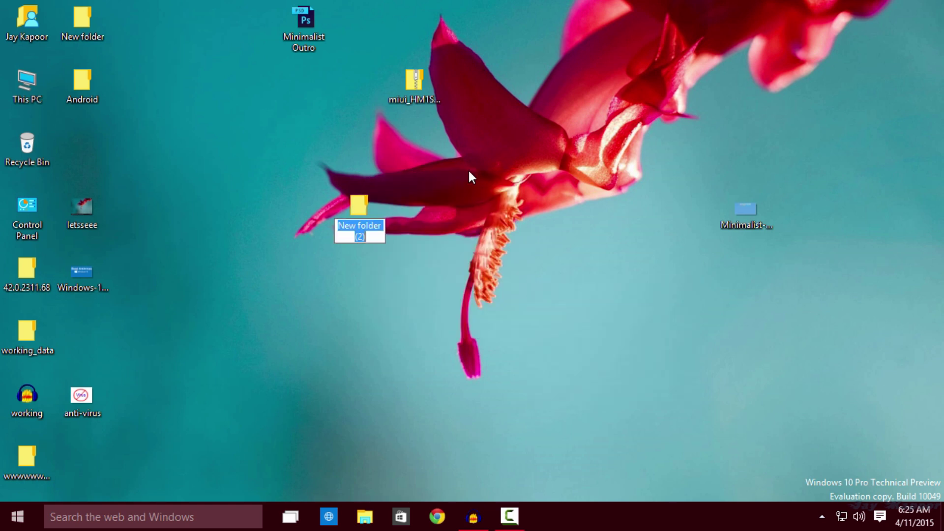
{"action": "right_click", "coordinate": [367, 211]}
{"action": "left_click", "coordinate": [427, 460]}
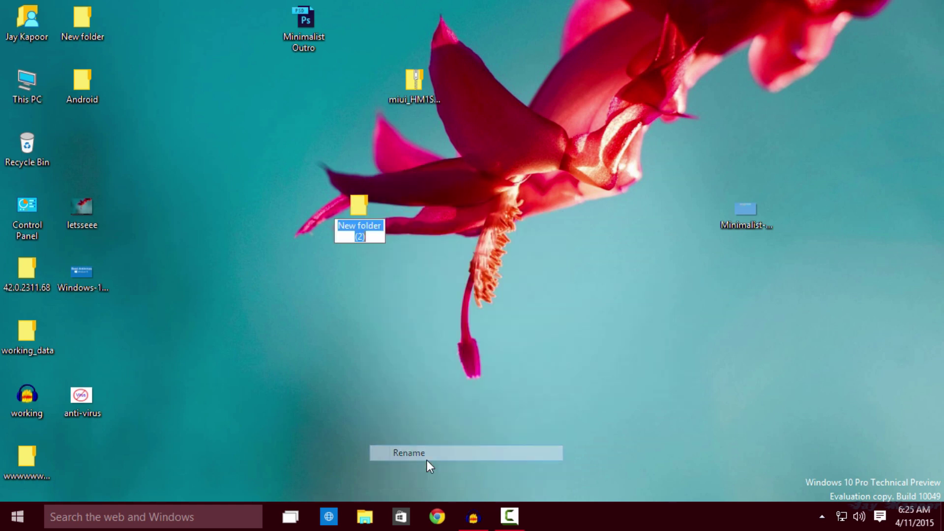
{"action": "key", "text": "Return"}
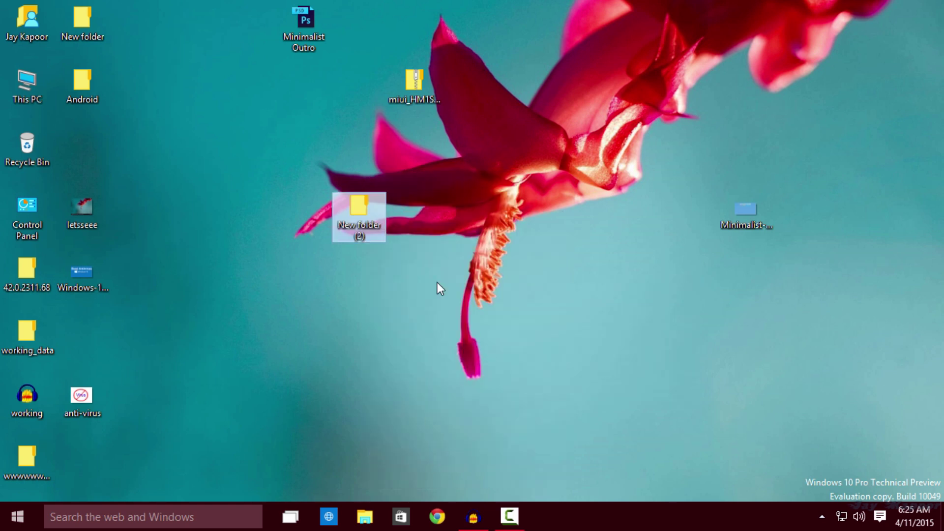
{"action": "right_click", "coordinate": [378, 212]}
{"action": "left_click", "coordinate": [440, 456]}
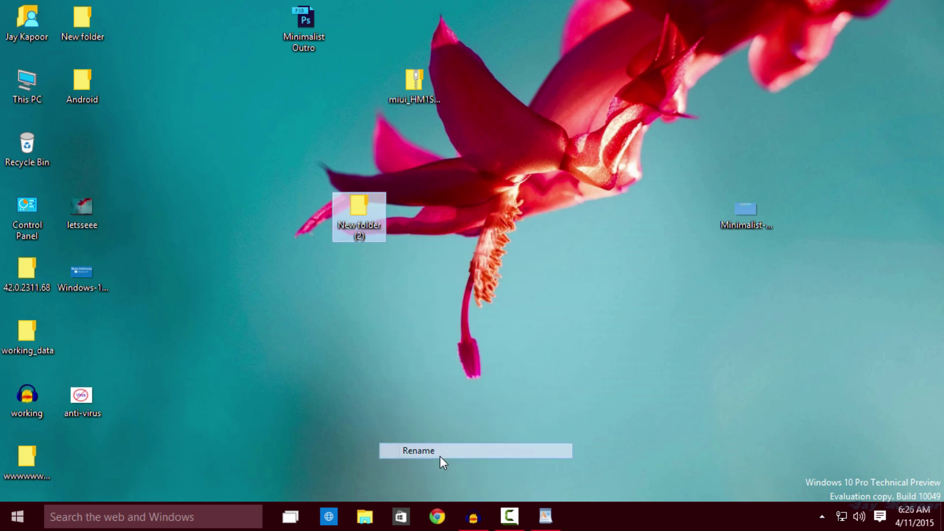
{"action": "type", "text": "GodMode.{ED7BA470-8E54-465E-825C-99712043E01C}"}
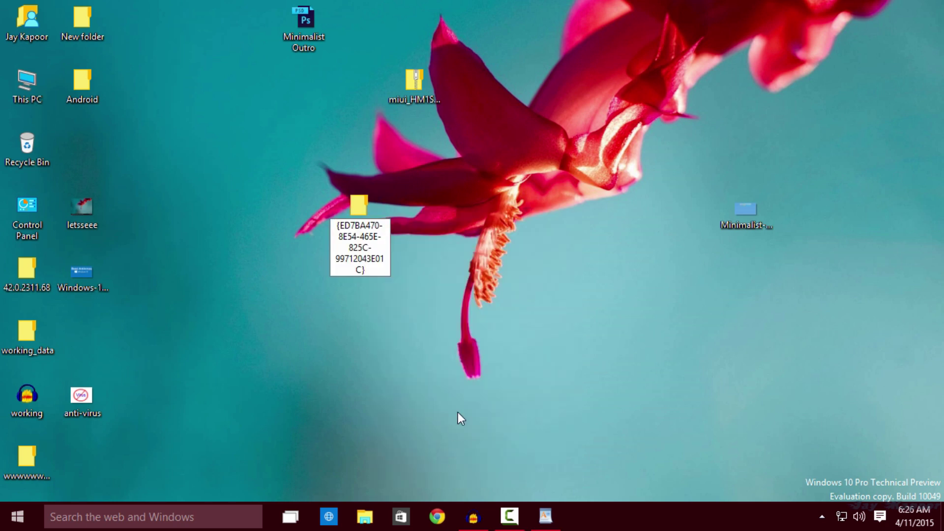
{"action": "key", "text": "Return"}
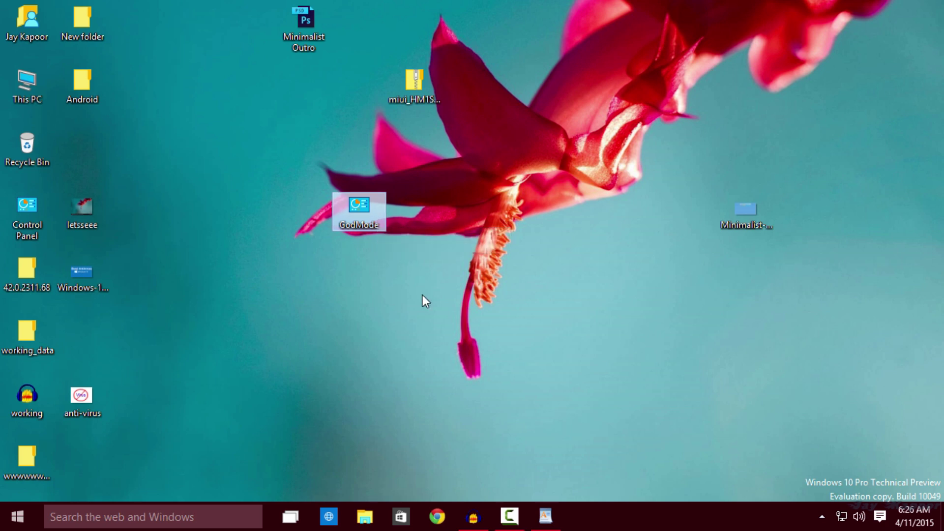
- Open the GodMode folder maximised and scroll down through its settings list
{"action": "double_click", "coordinate": [354, 222]}
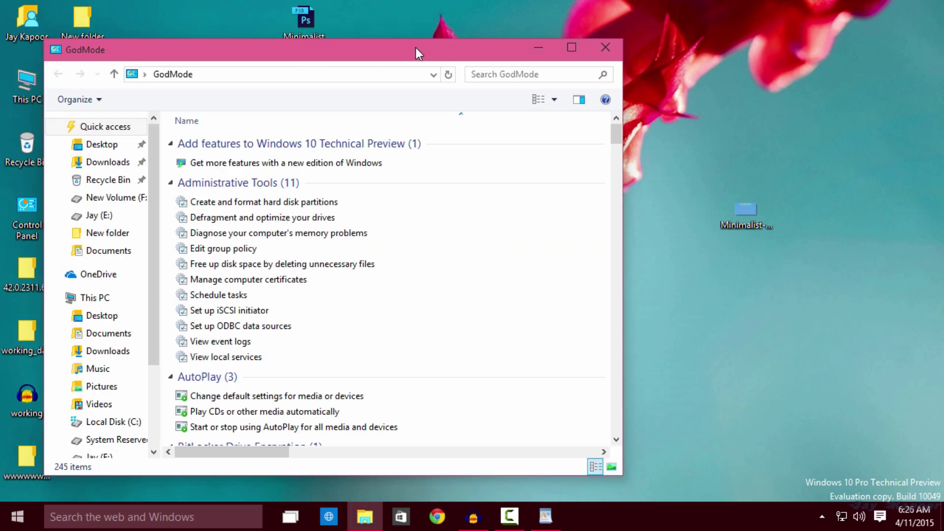
{"action": "double_click", "coordinate": [417, 49]}
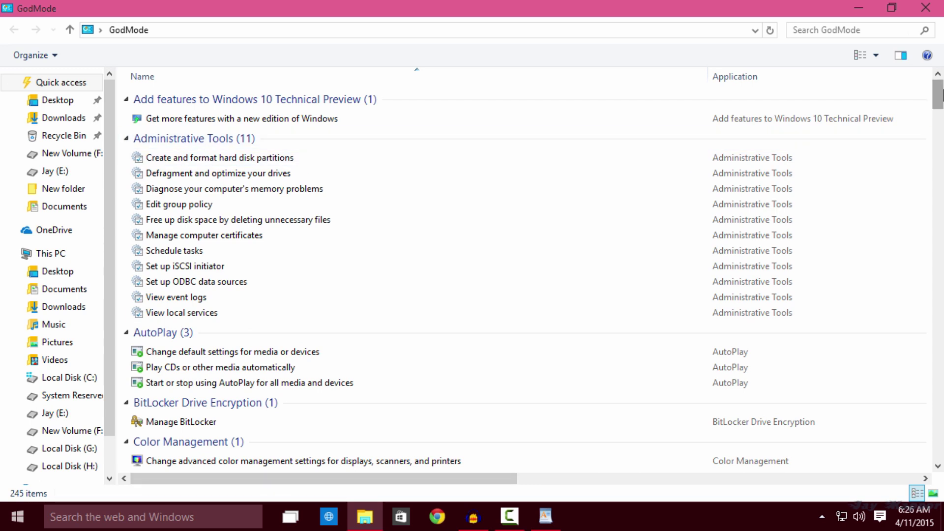
{"action": "scroll", "coordinate": [940, 95], "scroll_direction": "down", "scroll_amount": 3}
{"action": "scroll", "coordinate": [939, 97], "scroll_direction": "down", "scroll_amount": 1}
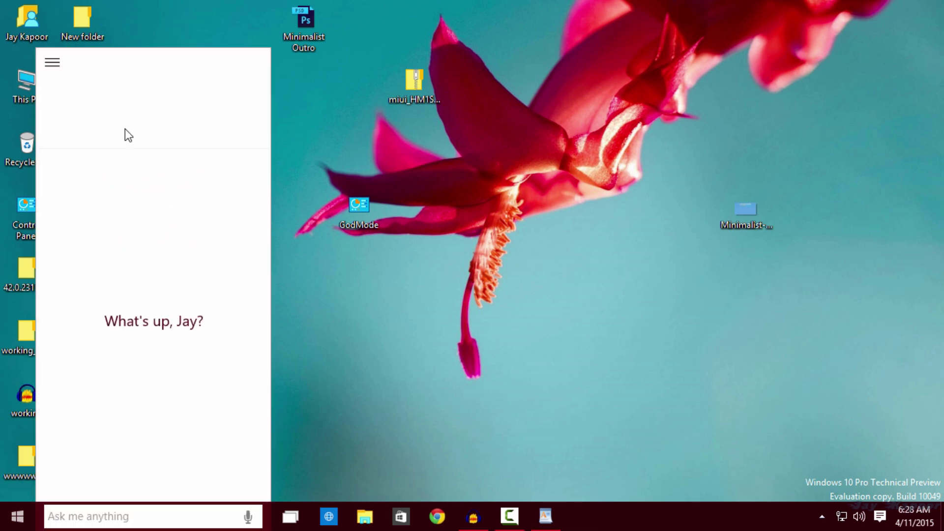
- Flip the 'Hey Cortana' toggle in Cortana's settings, then close the Cortana panel
{"action": "left_click", "coordinate": [47, 64]}
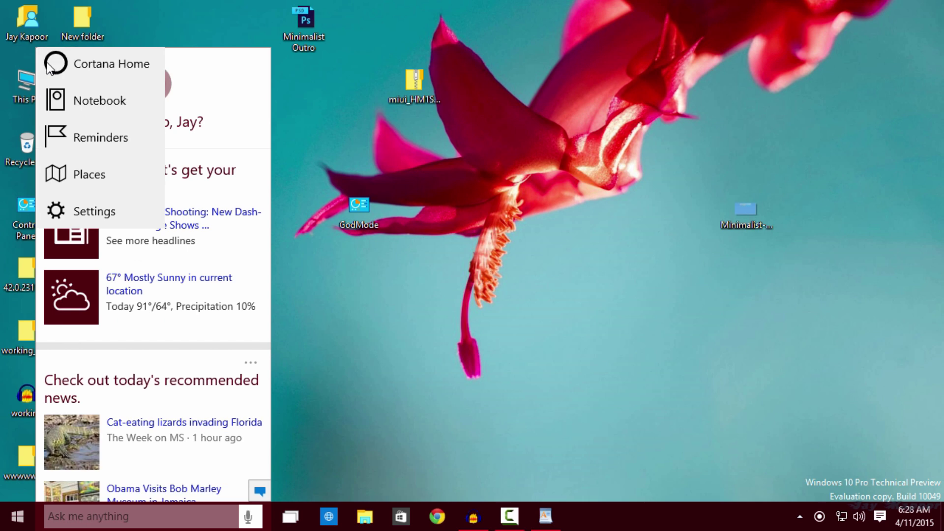
{"action": "left_click", "coordinate": [75, 201]}
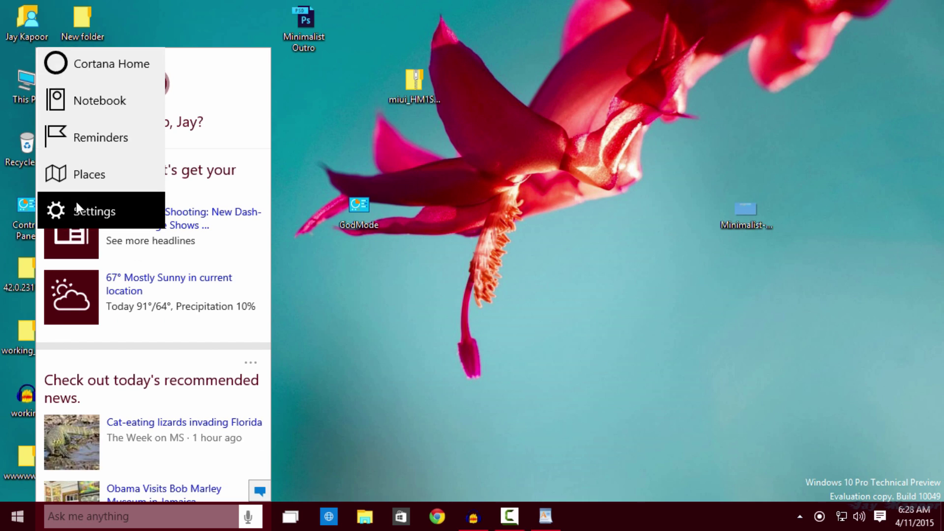
{"action": "scroll", "coordinate": [93, 407], "scroll_direction": "down", "scroll_amount": 2}
{"action": "scroll", "coordinate": [94, 407], "scroll_direction": "down", "scroll_amount": 1}
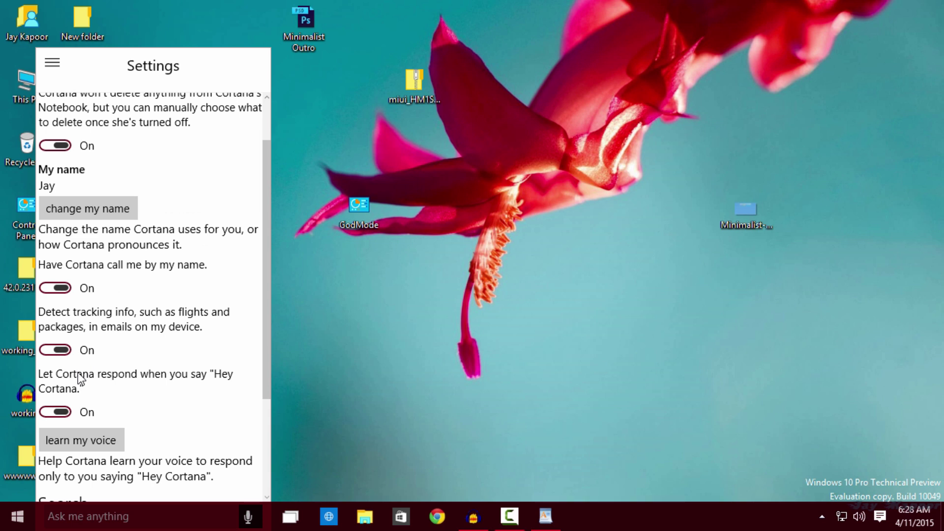
{"action": "left_click", "coordinate": [61, 415]}
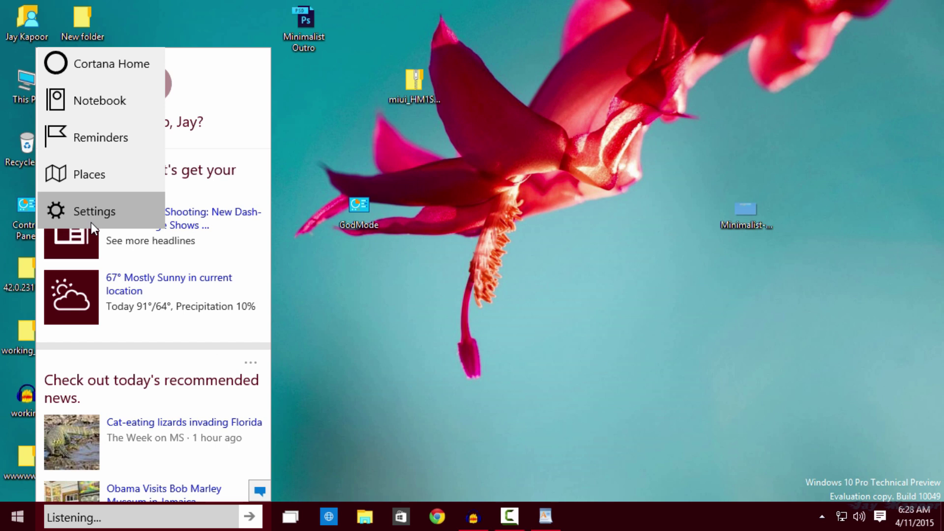
{"action": "left_click", "coordinate": [90, 221]}
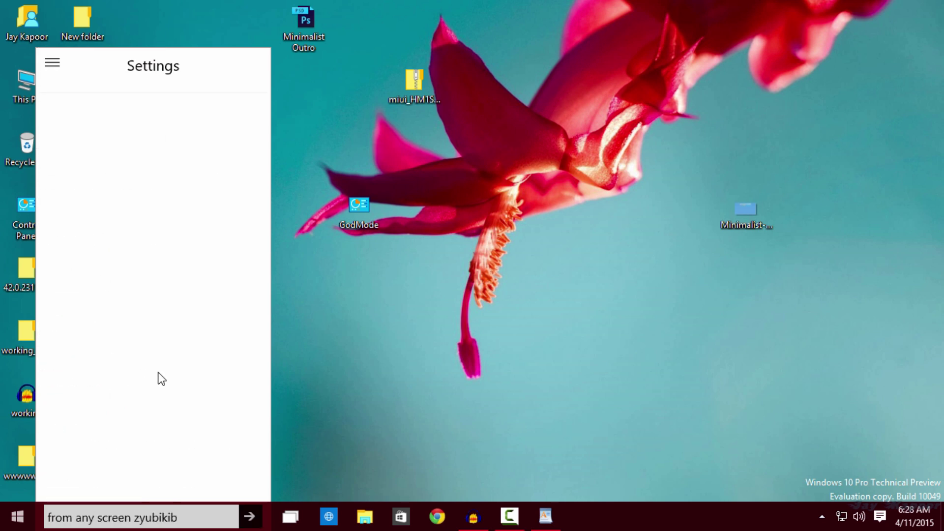
{"action": "left_click", "coordinate": [459, 274]}
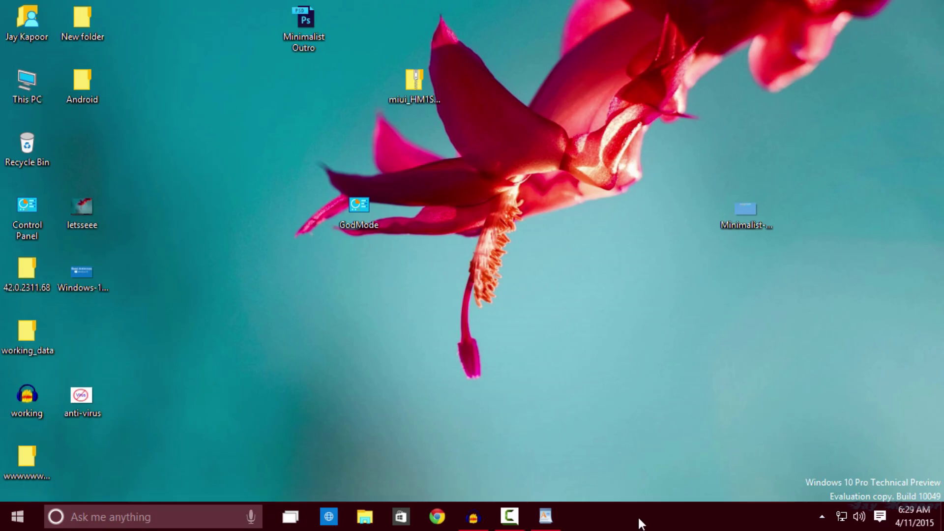
- Enable 'Use small taskbar buttons' in Taskbar properties and confirm with OK
{"action": "left_click", "coordinate": [483, 506]}
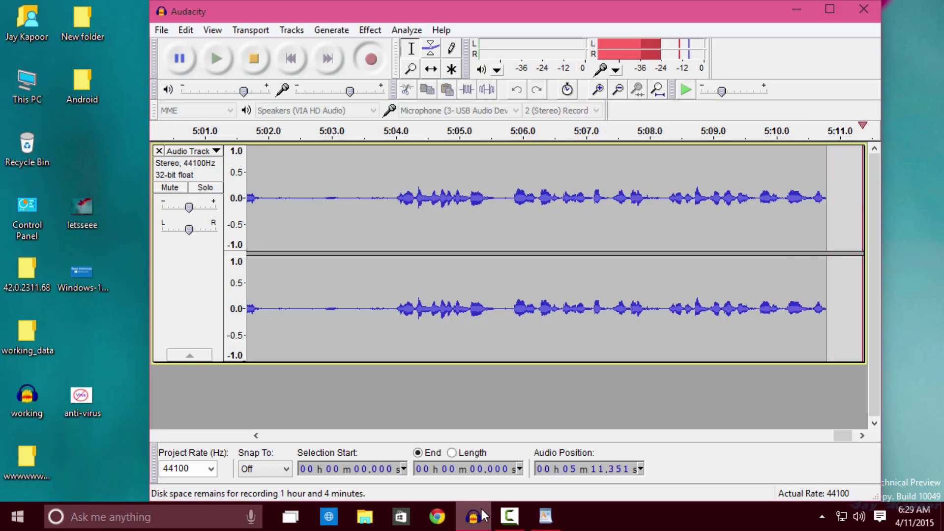
{"action": "left_click", "coordinate": [483, 509]}
{"action": "right_click", "coordinate": [632, 521]}
{"action": "left_click", "coordinate": [642, 514]}
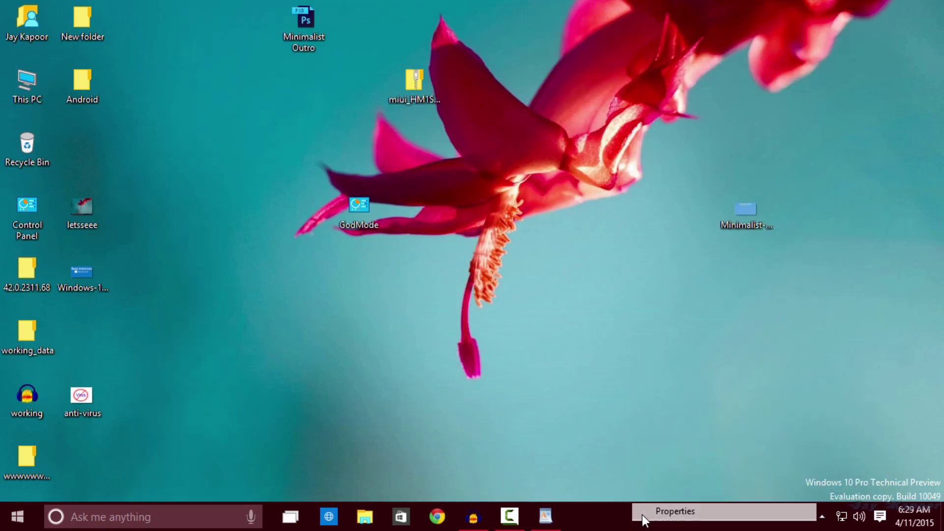
{"action": "left_click_drag", "start_coordinate": [188, 130], "coordinate": [457, 98]}
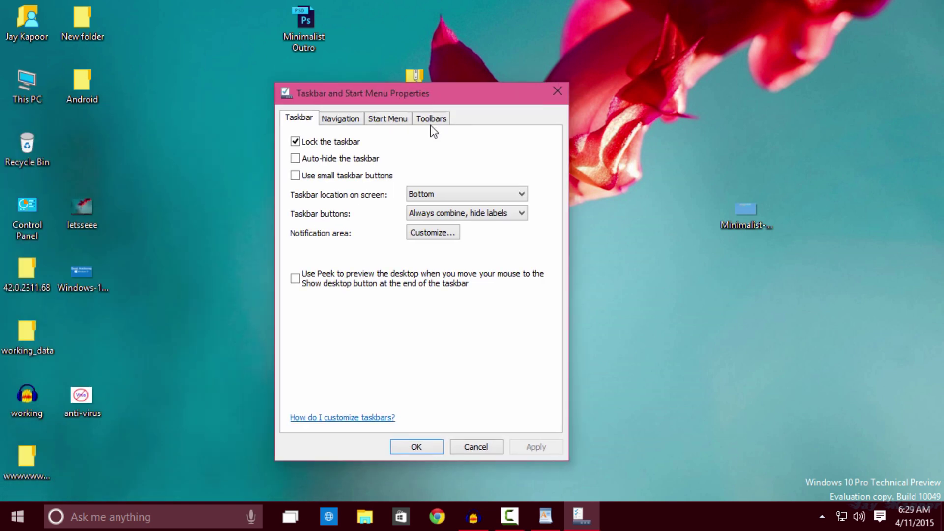
{"action": "left_click", "coordinate": [333, 177]}
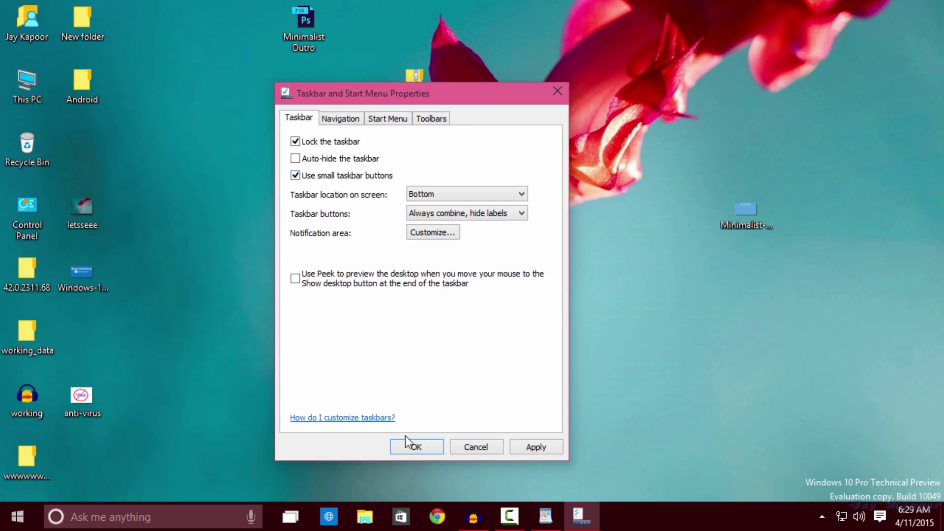
{"action": "left_click", "coordinate": [415, 446]}
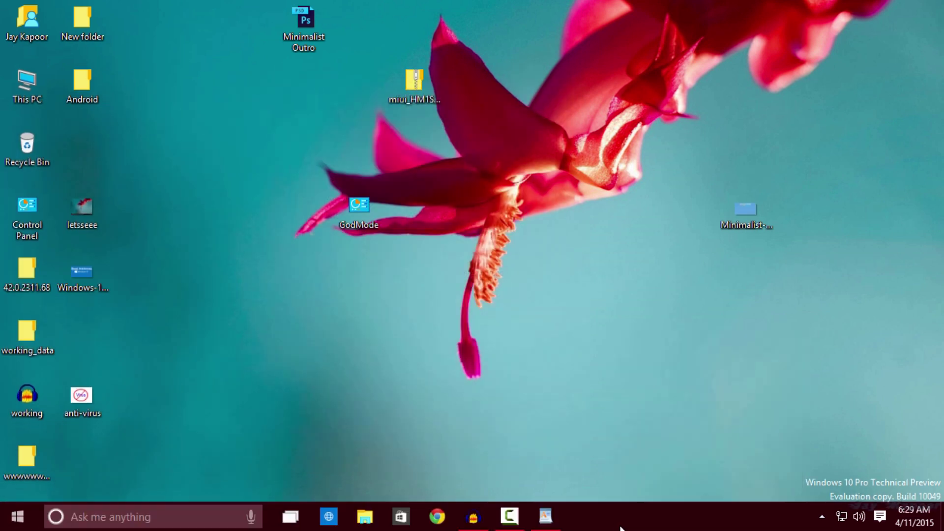
- Set the taskbar's Search option to 'Show search icon' only
{"action": "right_click", "coordinate": [621, 528]}
{"action": "mouse_move", "coordinate": [680, 385]}
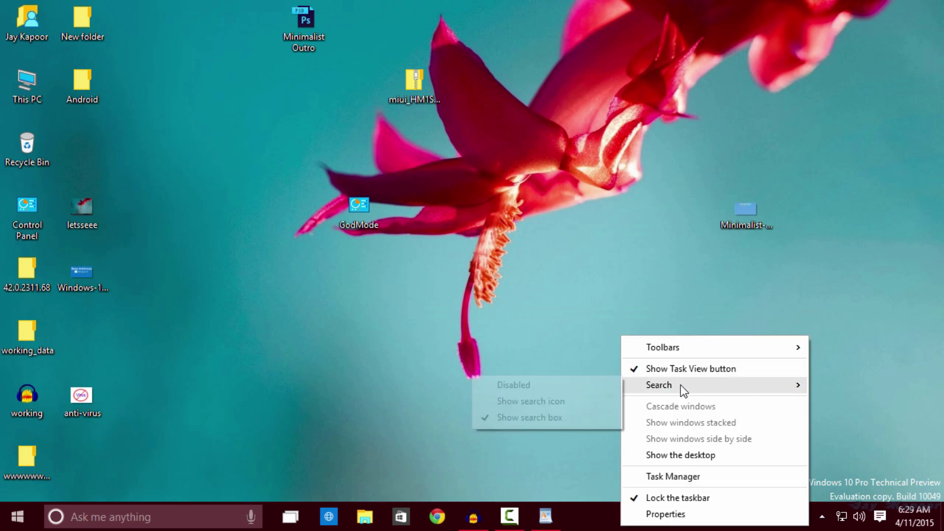
{"action": "left_click", "coordinate": [582, 401]}
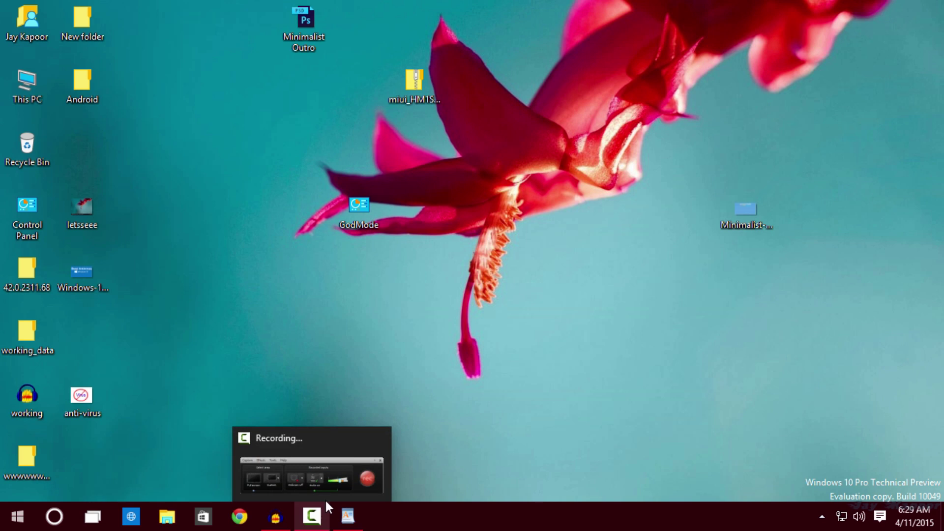
- Set 'Open File Explorer to' This PC in Folder Options, then reopen Explorer to verify
{"action": "left_click", "coordinate": [167, 517]}
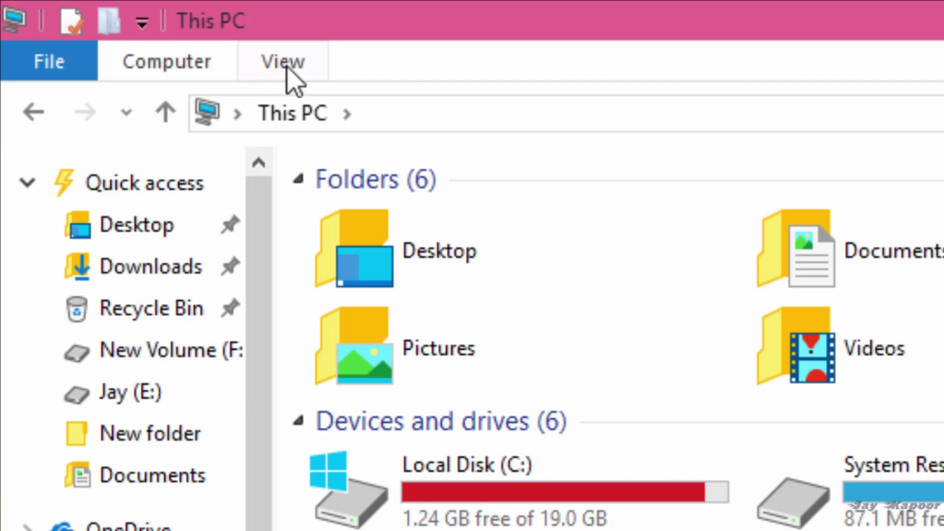
{"action": "left_click", "coordinate": [284, 69]}
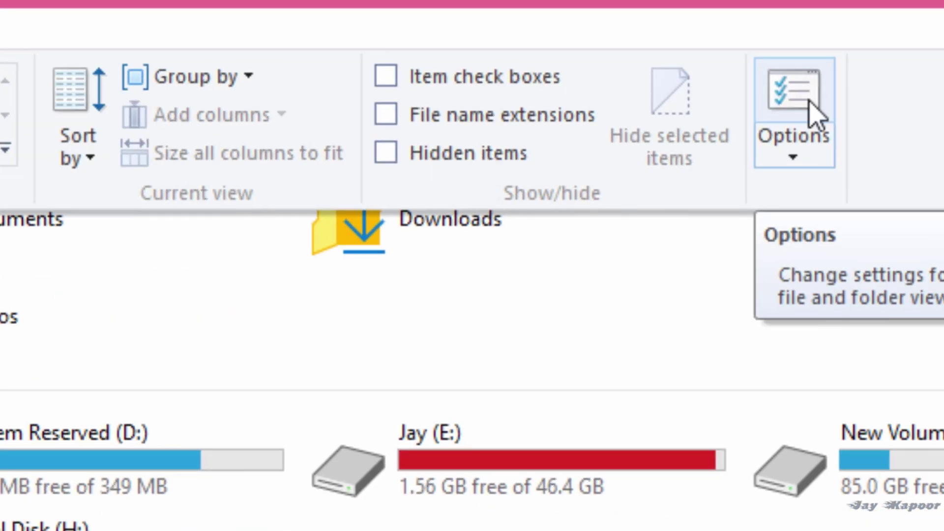
{"action": "left_click", "coordinate": [781, 108]}
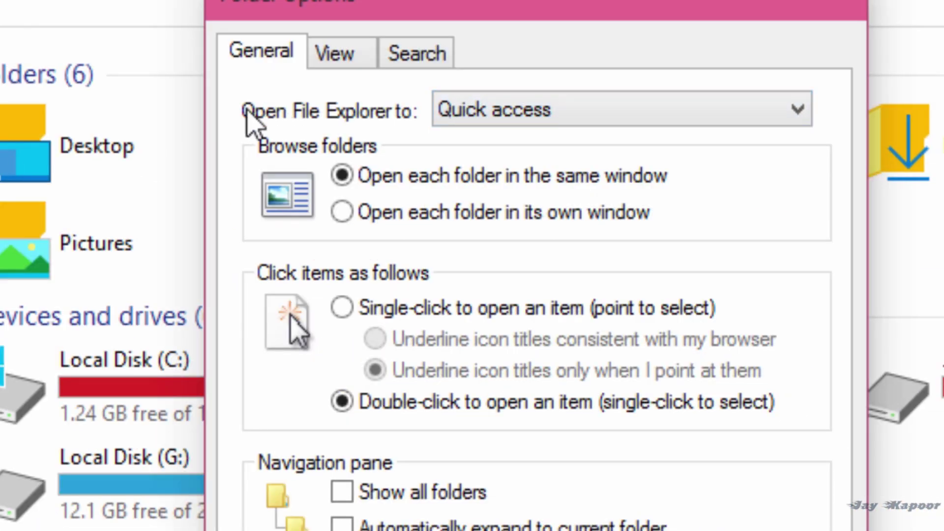
{"action": "left_click", "coordinate": [488, 114]}
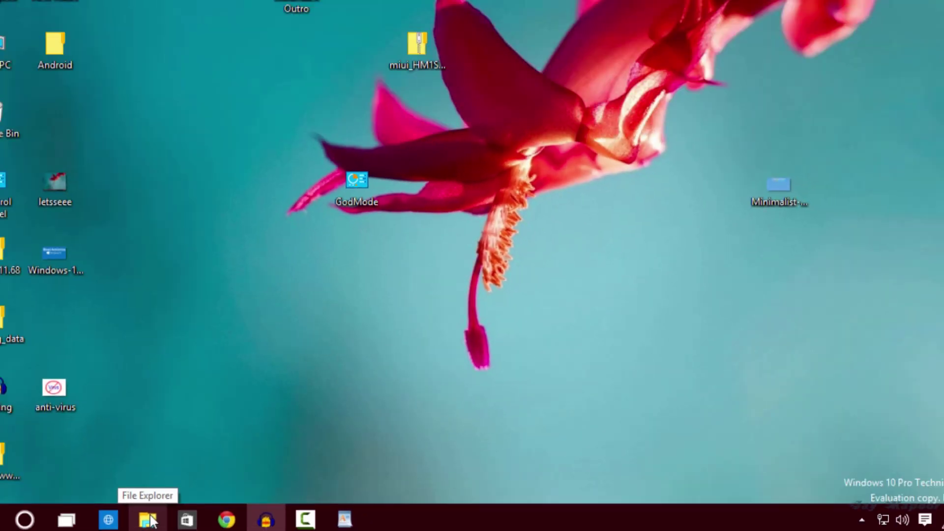
{"action": "left_click", "coordinate": [168, 516]}
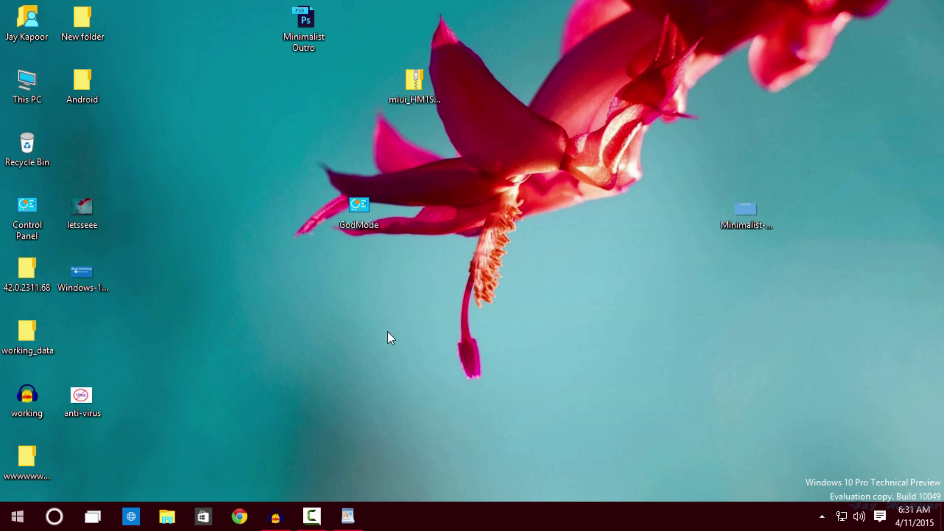
{"action": "key", "text": "super+r"}
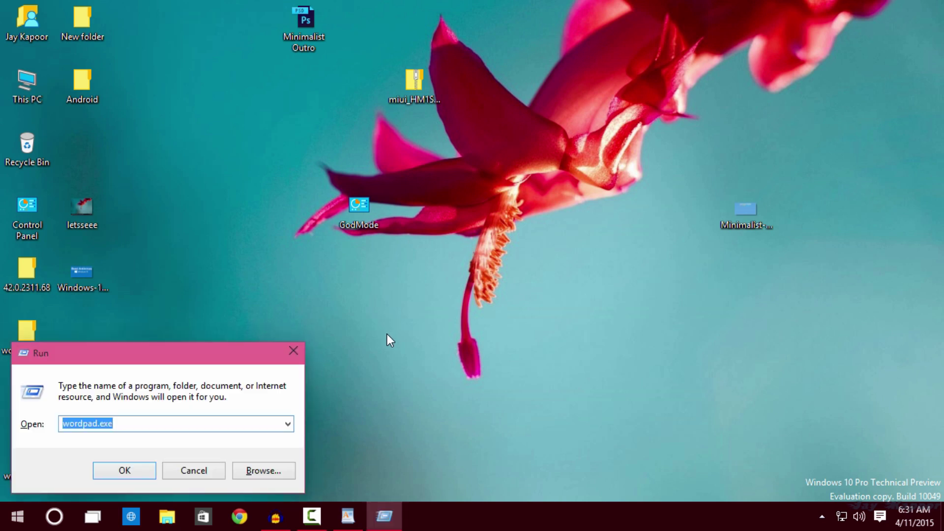
- Launch regedit from the Run box and bring the WordPad registry instructions forward
{"action": "type", "text": "re"}
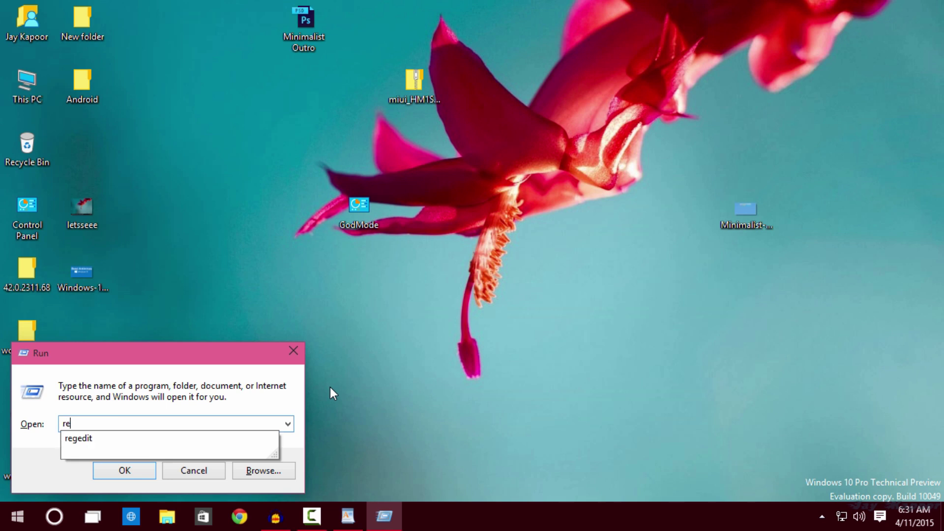
{"action": "type", "text": "ge"}
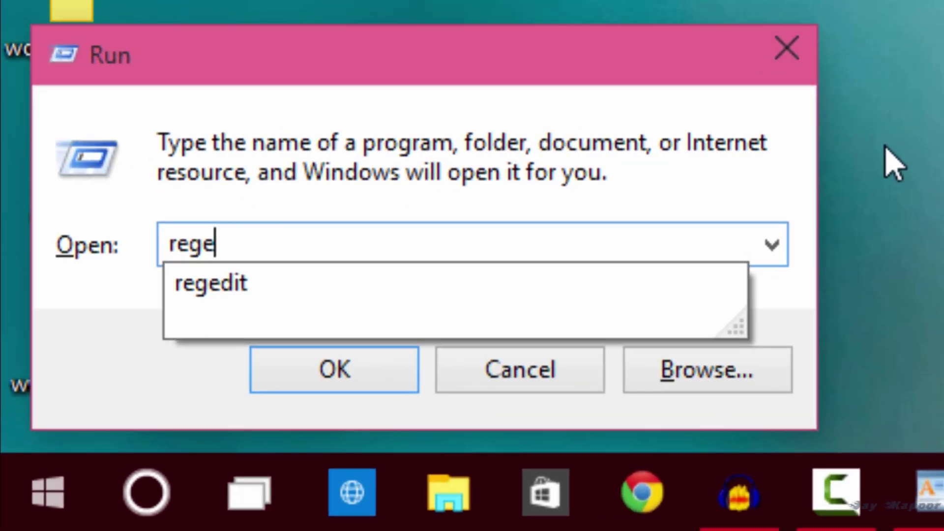
{"action": "type", "text": "d"}
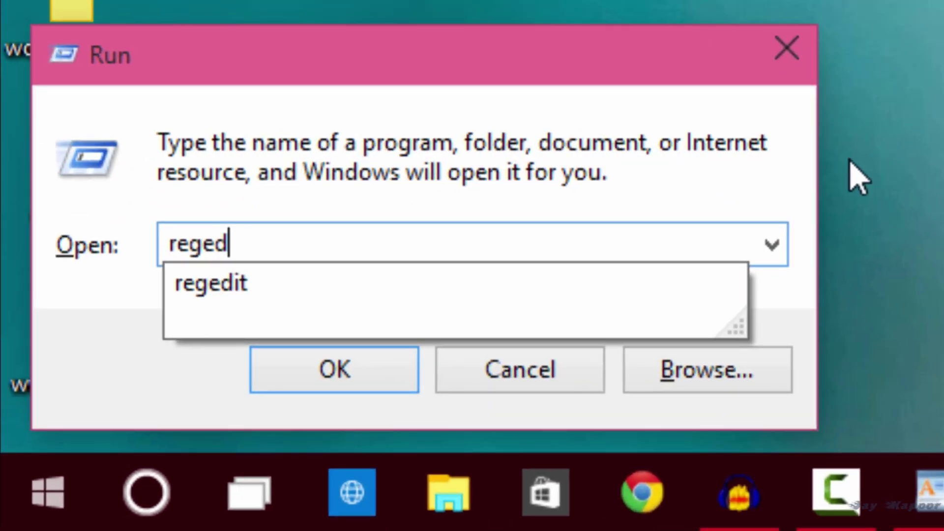
{"action": "left_click", "coordinate": [366, 381]}
{"action": "left_click", "coordinate": [932, 496]}
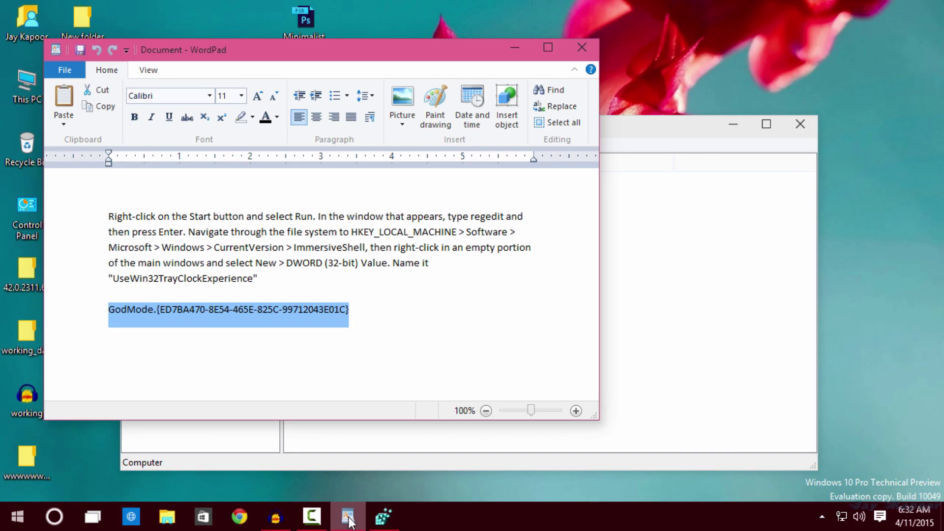
- Expand HKEY_LOCAL_MACHINE\SOFTWARE\Microsoft\Windows\CurrentVersion, select ImmersiveShell and right-click its value pane
{"action": "left_click", "coordinate": [348, 517]}
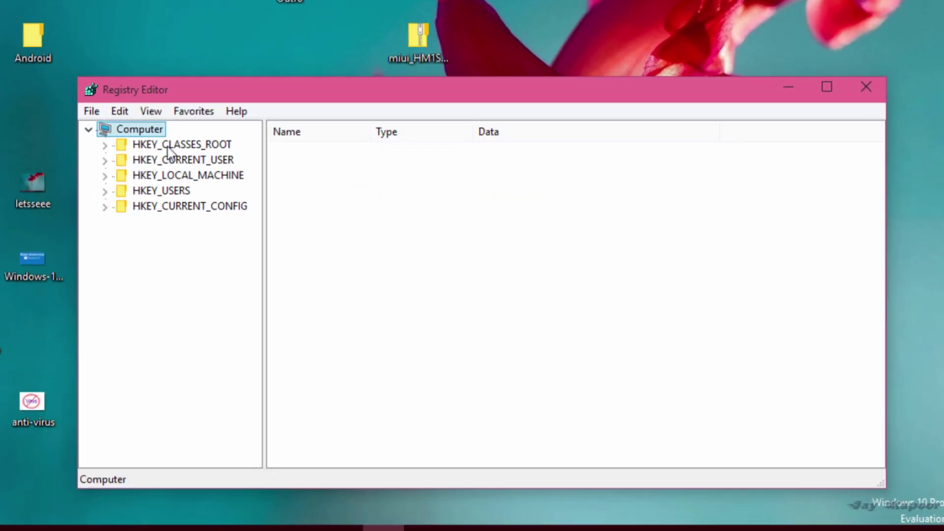
{"action": "double_click", "coordinate": [207, 200]}
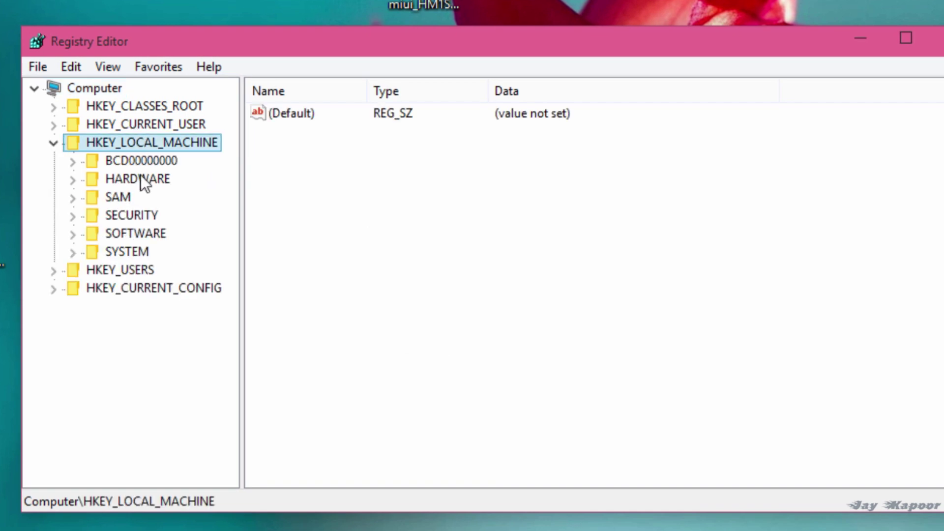
{"action": "double_click", "coordinate": [140, 230]}
{"action": "left_click_drag", "start_coordinate": [228, 309], "coordinate": [217, 411]}
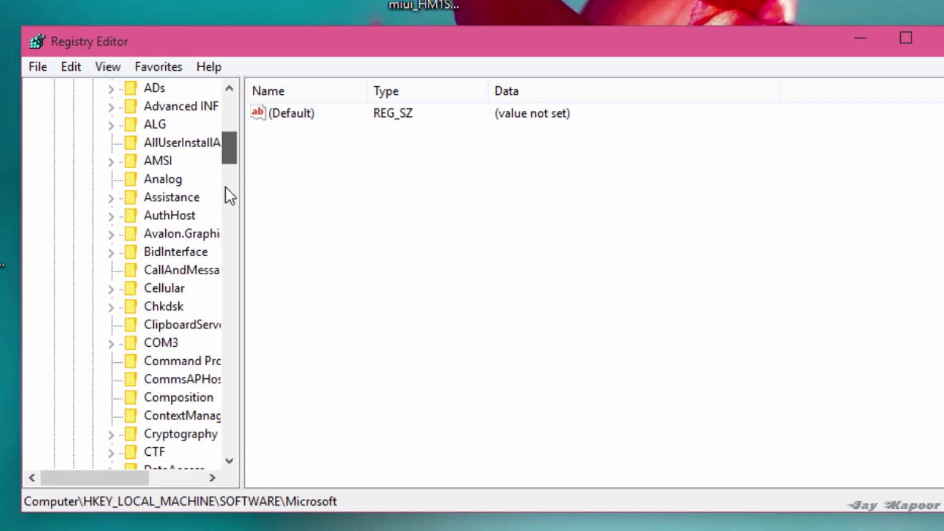
{"action": "left_click_drag", "start_coordinate": [225, 186], "coordinate": [232, 355]}
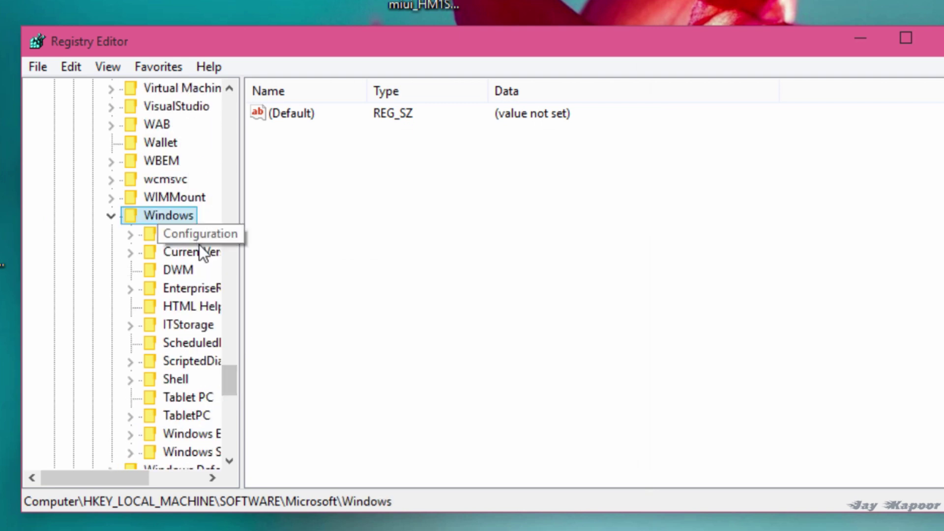
{"action": "double_click", "coordinate": [200, 250]}
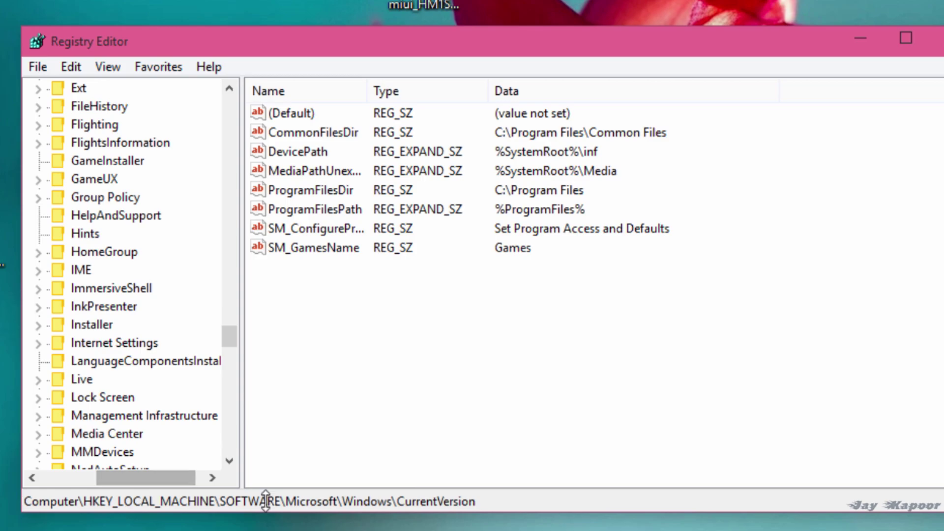
{"action": "left_click", "coordinate": [116, 284]}
{"action": "double_click", "coordinate": [116, 284]}
{"action": "right_click", "coordinate": [452, 225]}
{"action": "mouse_move", "coordinate": [499, 239]}
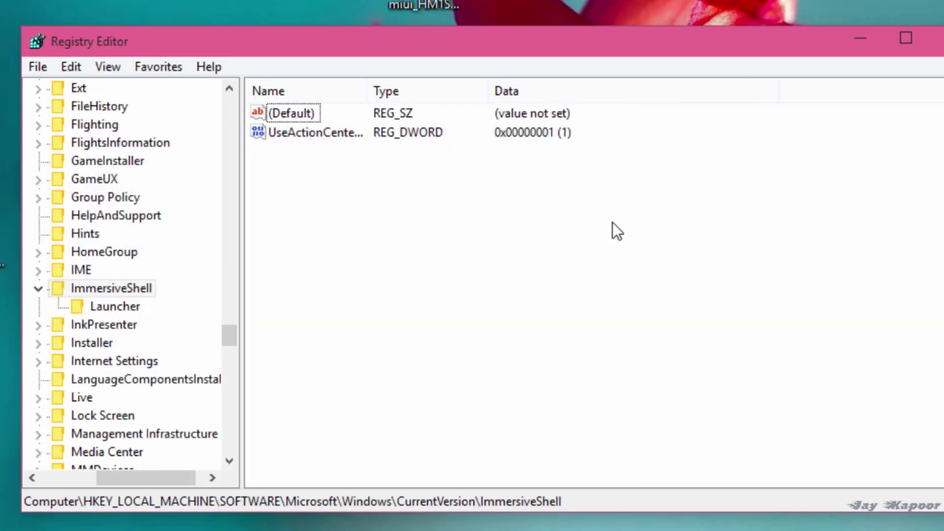
- Add a DWORD (32-bit) value UseWin32TrayClockExperience under ImmersiveShell, then check the taskbar clock
{"action": "right_click", "coordinate": [613, 224]}
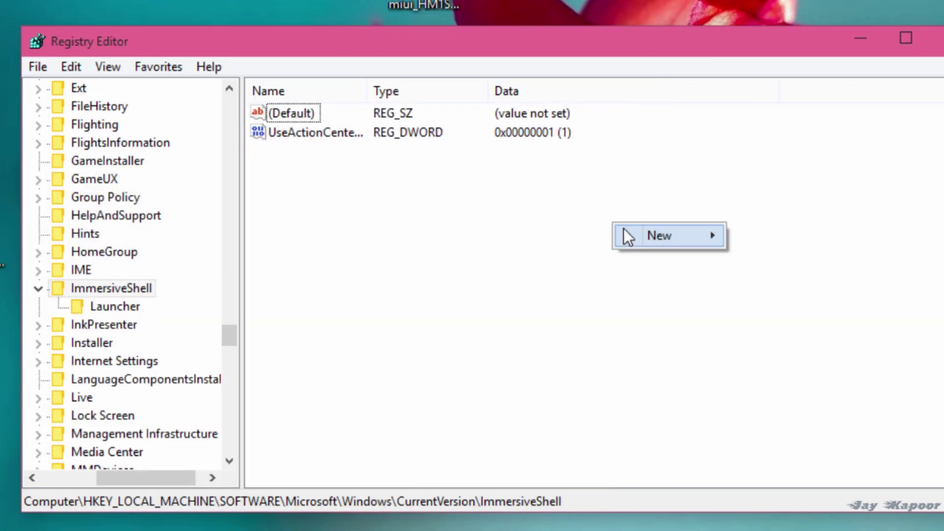
{"action": "mouse_move", "coordinate": [718, 234]}
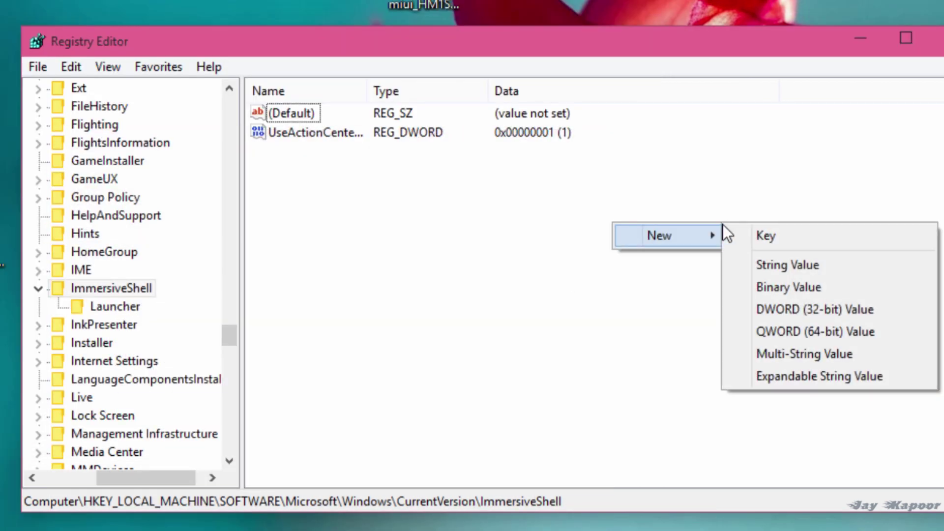
{"action": "left_click", "coordinate": [750, 308]}
{"action": "type", "text": "UseWin32TrayClockExperience"}
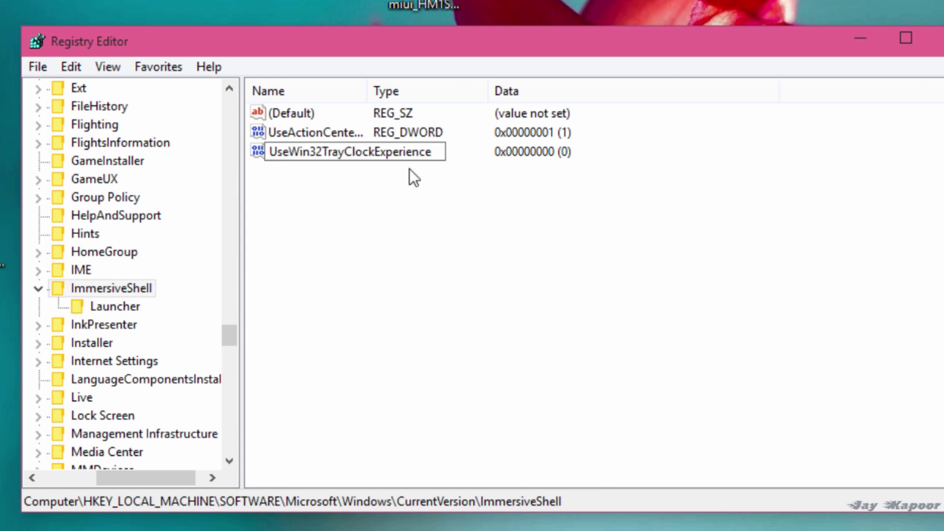
{"action": "key", "text": "Return"}
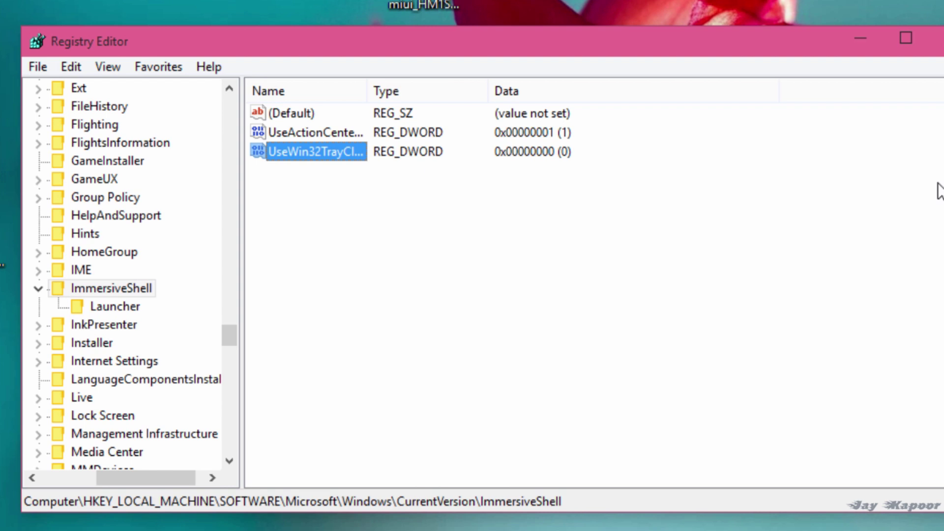
{"action": "left_click", "coordinate": [924, 528]}
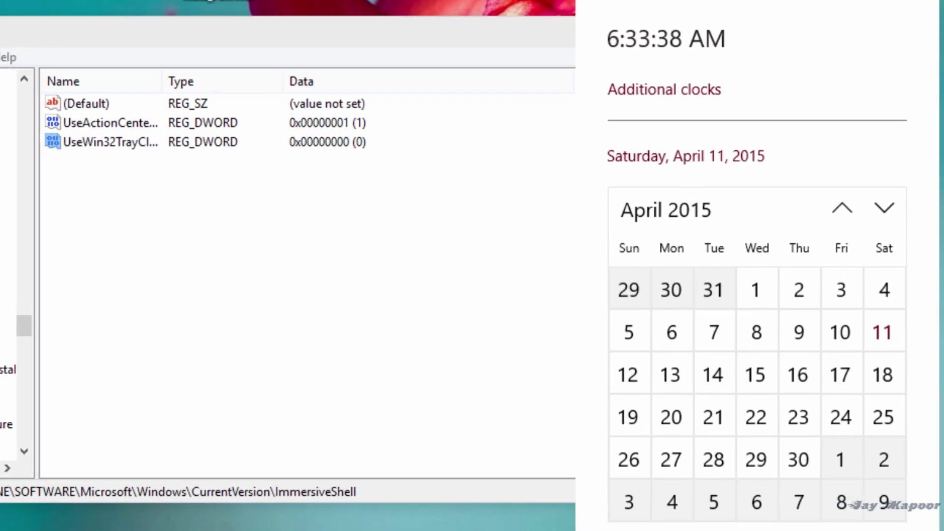
- Delete the UseWin32TrayClockExperience registry value and reopen the taskbar clock to show the classic calendar
{"action": "left_click", "coordinate": [610, 297]}
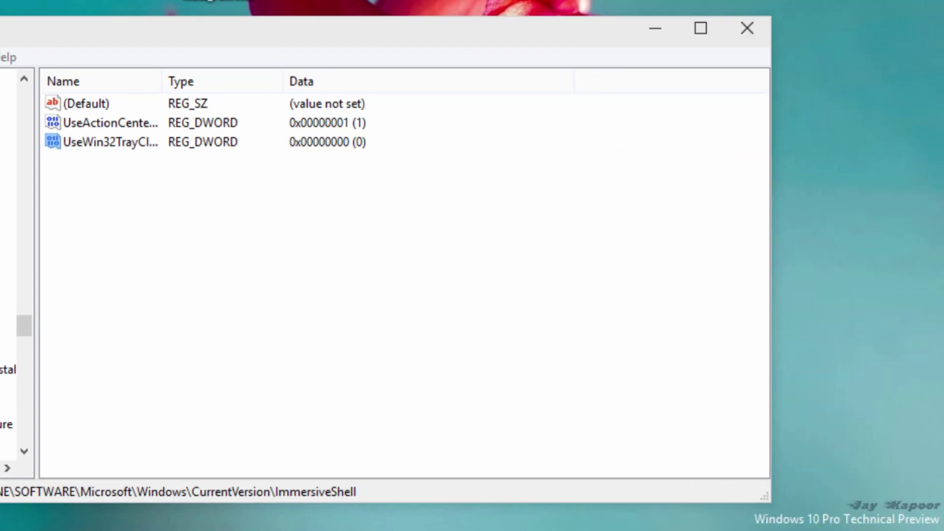
{"action": "left_click", "coordinate": [894, 530]}
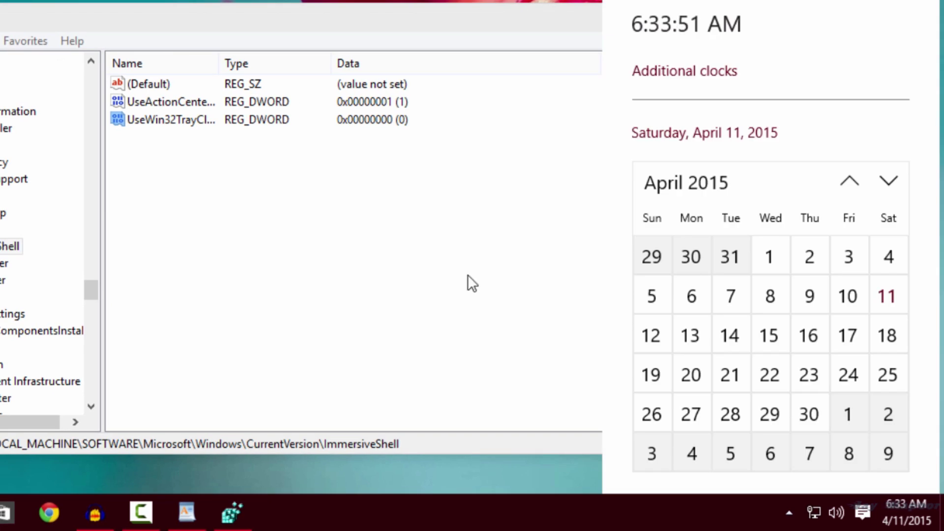
{"action": "left_click", "coordinate": [172, 120]}
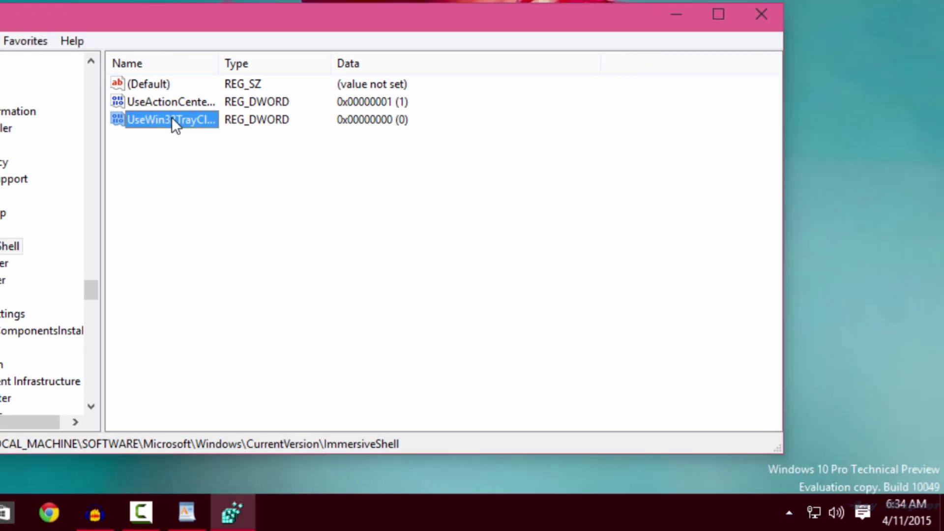
{"action": "key", "text": "Delete"}
{"action": "left_click", "coordinate": [484, 185]}
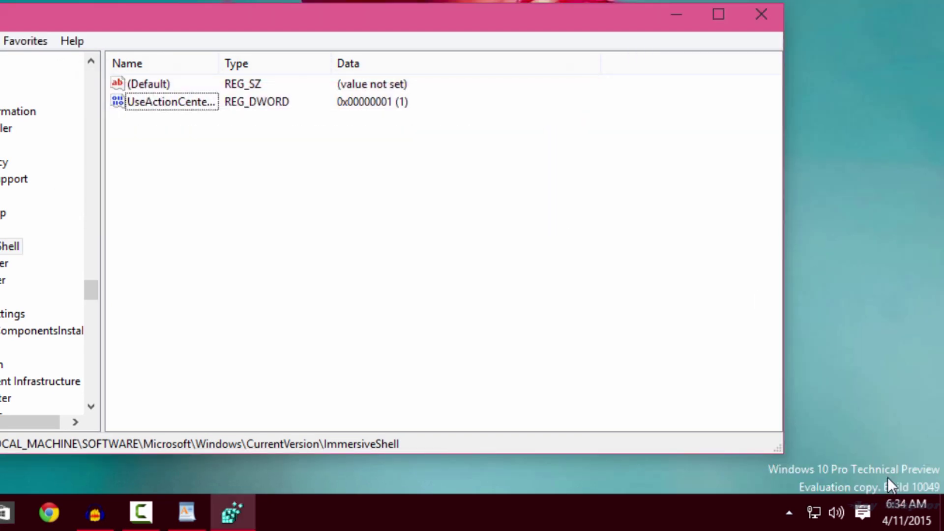
{"action": "left_click", "coordinate": [901, 508]}
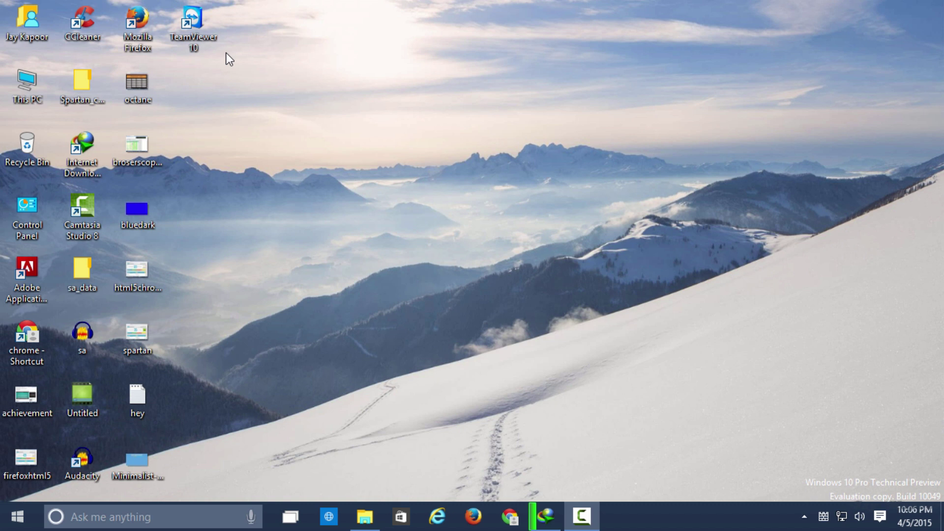
- Open This PC and refresh it so the drive space figures update
{"action": "double_click", "coordinate": [32, 86]}
{"action": "left_click", "coordinate": [178, 198]}
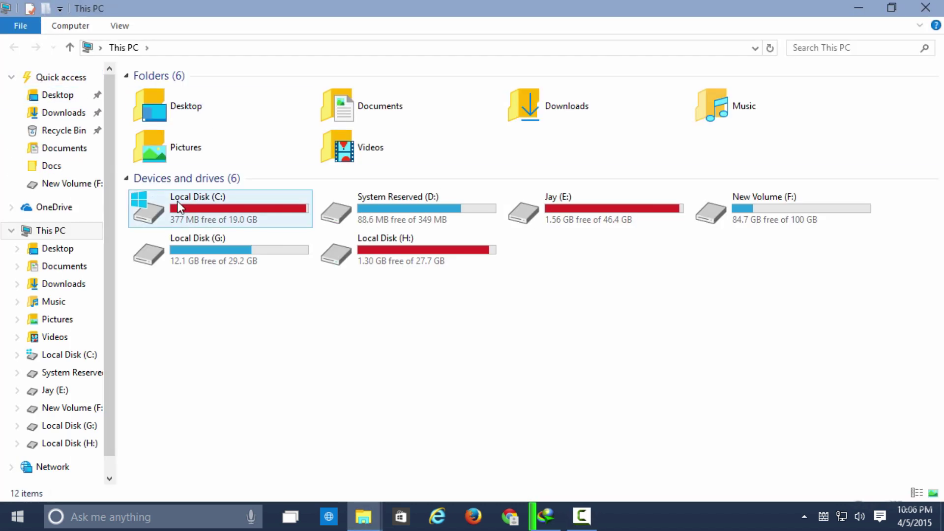
{"action": "right_click", "coordinate": [229, 323]}
{"action": "left_click", "coordinate": [278, 381]}
- Open Local Disk (C:) Properties, showing 375 MB free of 19.0 GB
{"action": "left_click", "coordinate": [256, 217]}
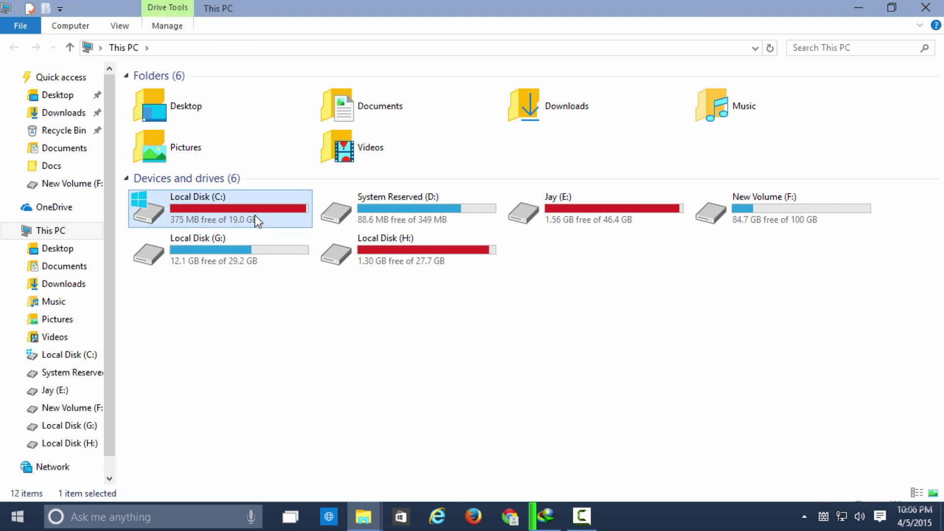
{"action": "right_click", "coordinate": [185, 206]}
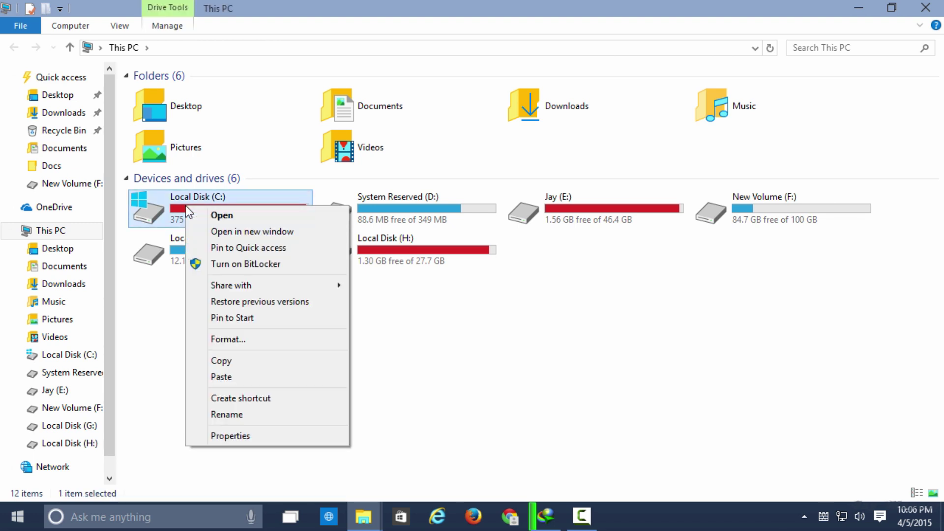
{"action": "left_click", "coordinate": [214, 432]}
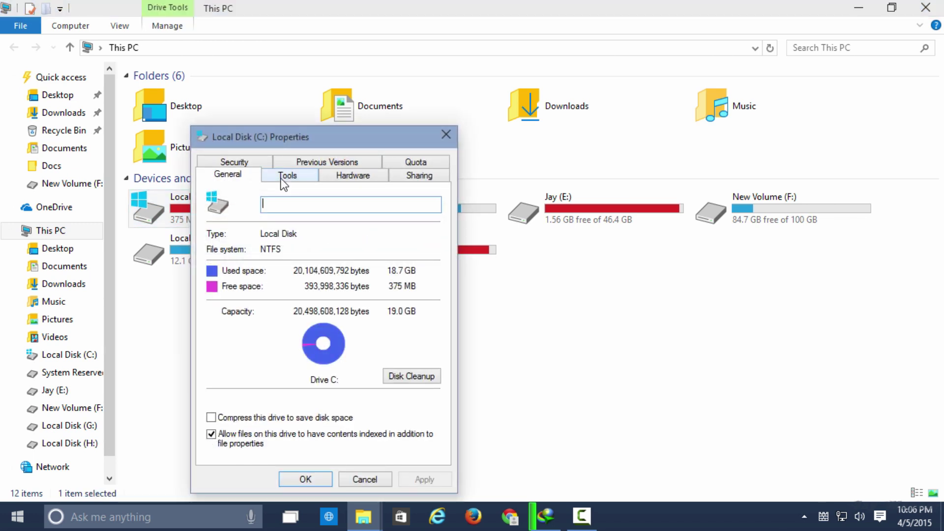
- Run Disk Cleanup on drive C: including system files
{"action": "left_click", "coordinate": [281, 179]}
{"action": "left_click", "coordinate": [233, 178]}
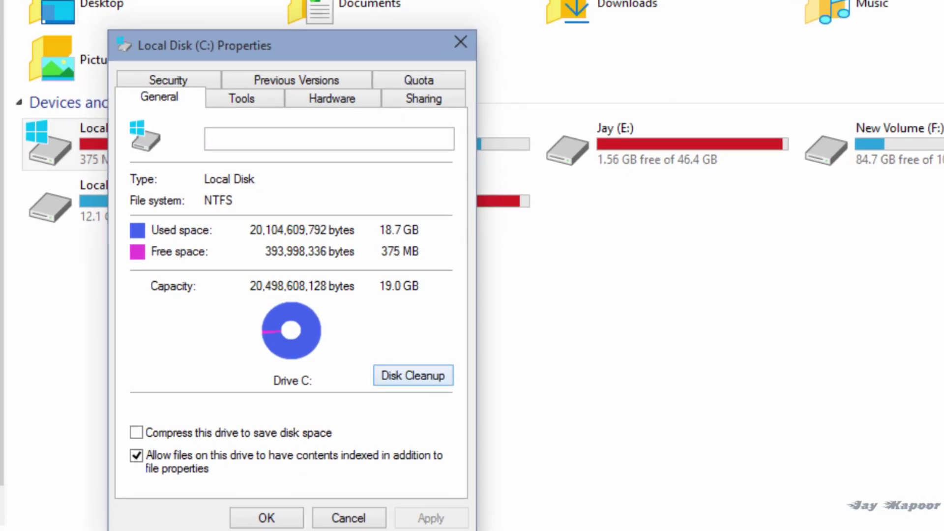
{"action": "left_click", "coordinate": [413, 375]}
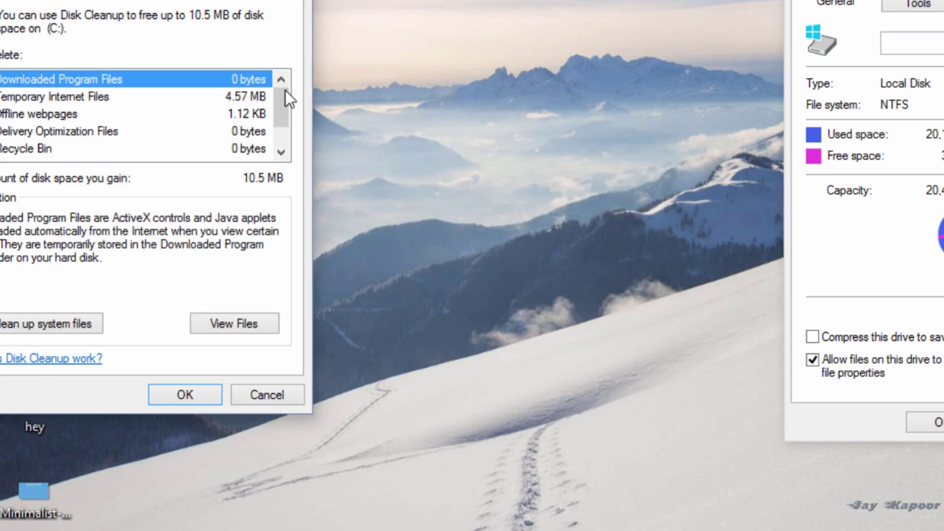
{"action": "left_click_drag", "start_coordinate": [285, 90], "coordinate": [290, 178]}
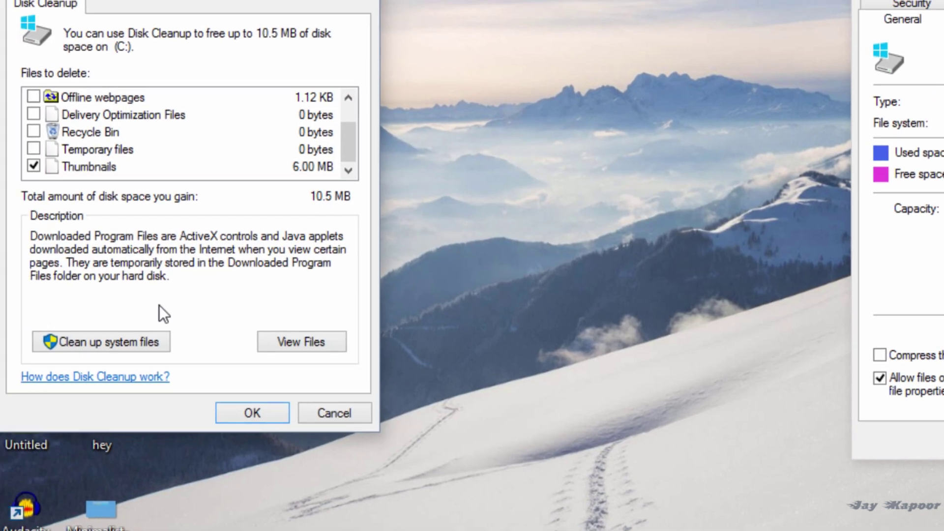
{"action": "left_click", "coordinate": [142, 343]}
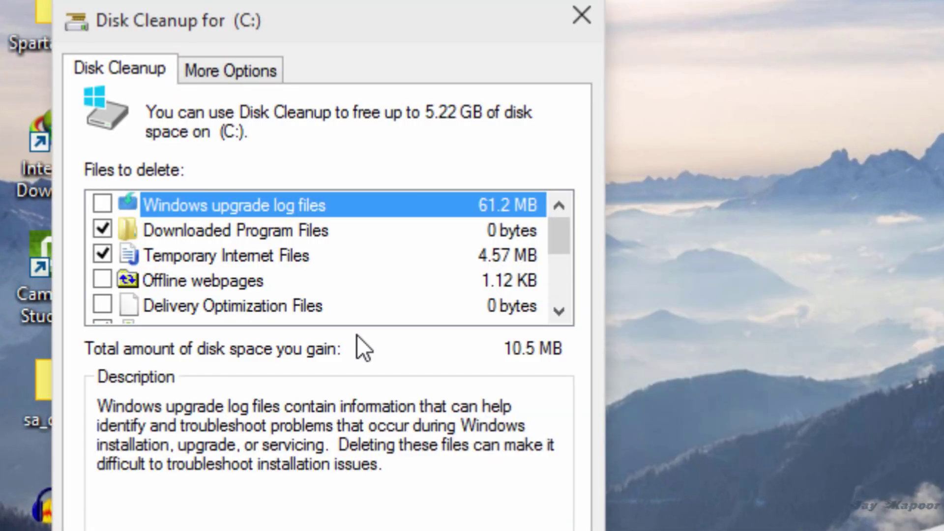
- Tick Temporary Windows installation files and Previous Windows installation(s), totalling 5.16 GB
{"action": "left_click_drag", "start_coordinate": [556, 234], "coordinate": [561, 300]}
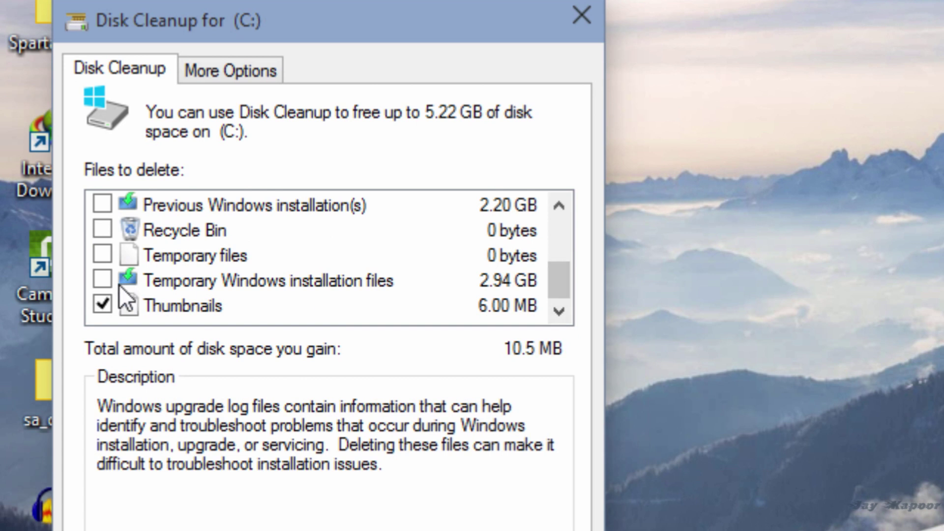
{"action": "left_click", "coordinate": [102, 280]}
{"action": "scroll", "coordinate": [103, 280], "scroll_direction": "up", "scroll_amount": 1}
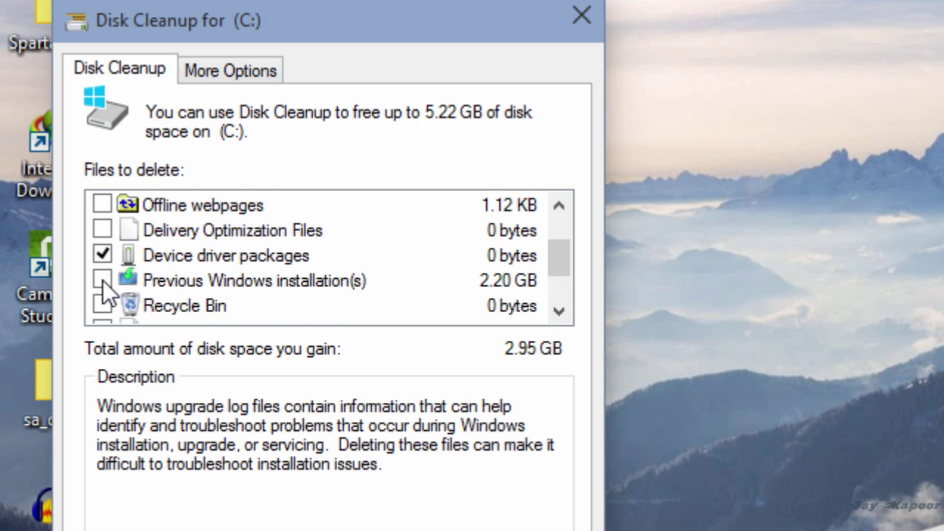
{"action": "left_click", "coordinate": [100, 280]}
{"action": "scroll", "coordinate": [340, 307], "scroll_direction": "down", "scroll_amount": 1}
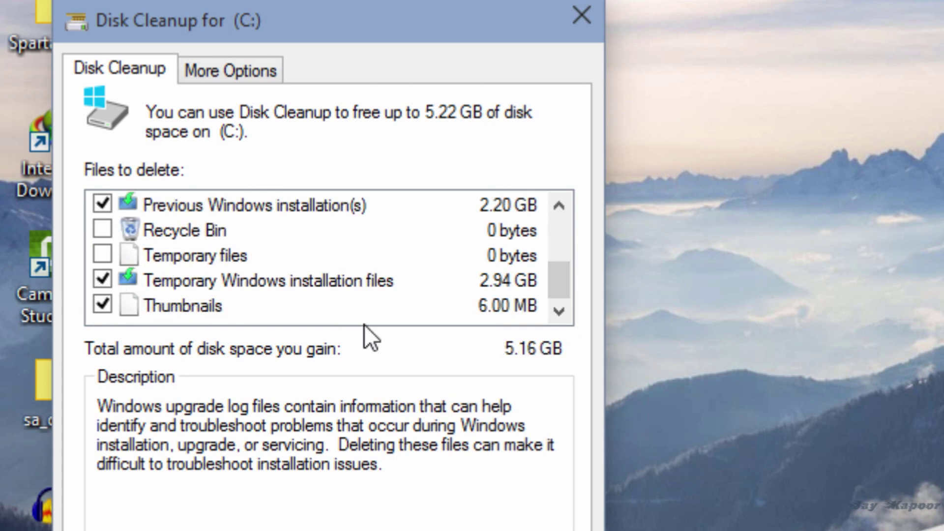